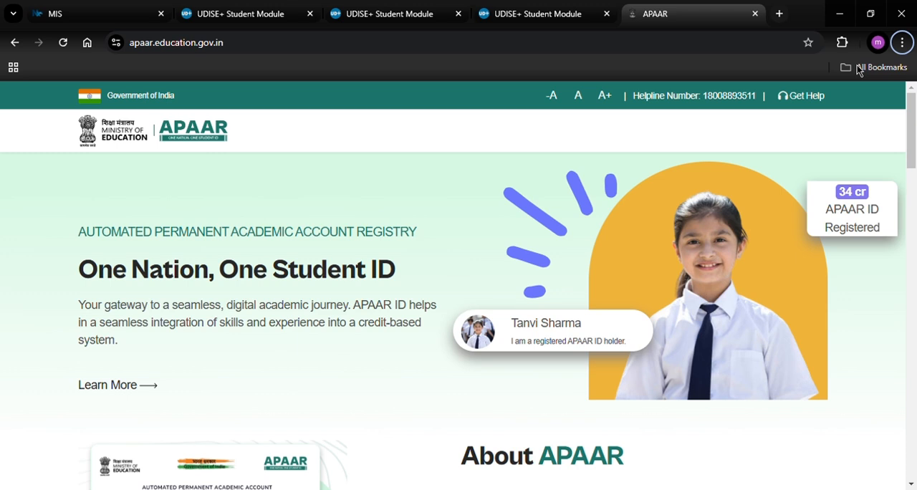
- Enter the UDISE+ student module for HARYANA, open the current academic year 2024-25 and dismiss the school information
click(421, 16)
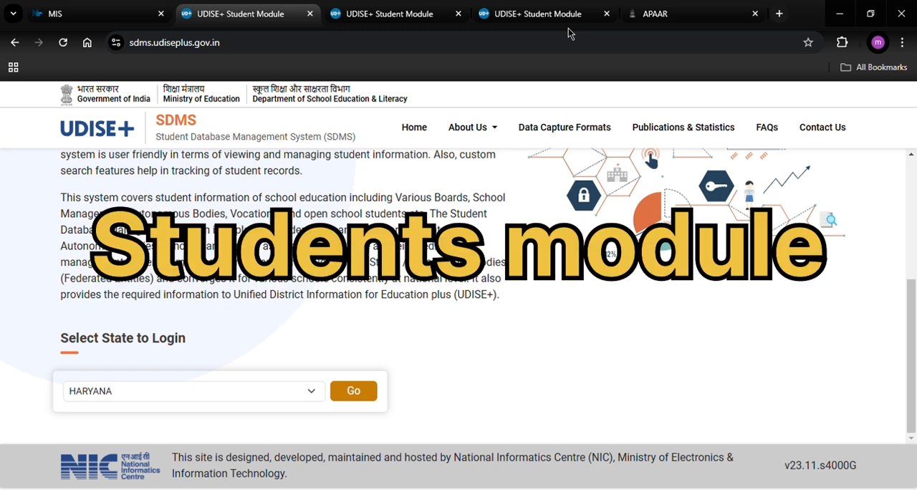
click(358, 395)
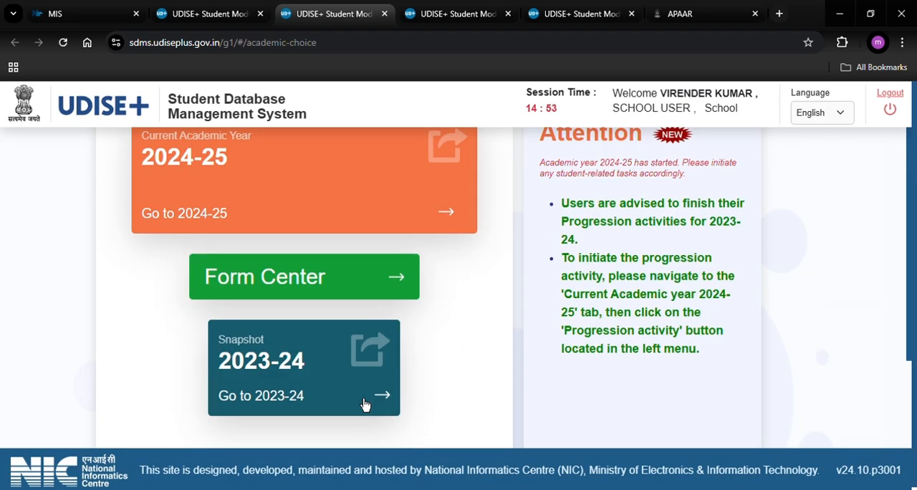
click(448, 223)
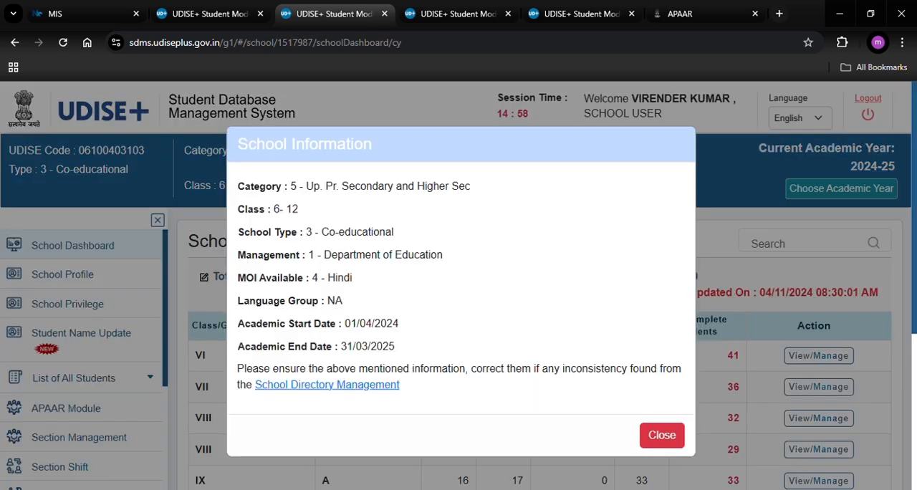
click(662, 435)
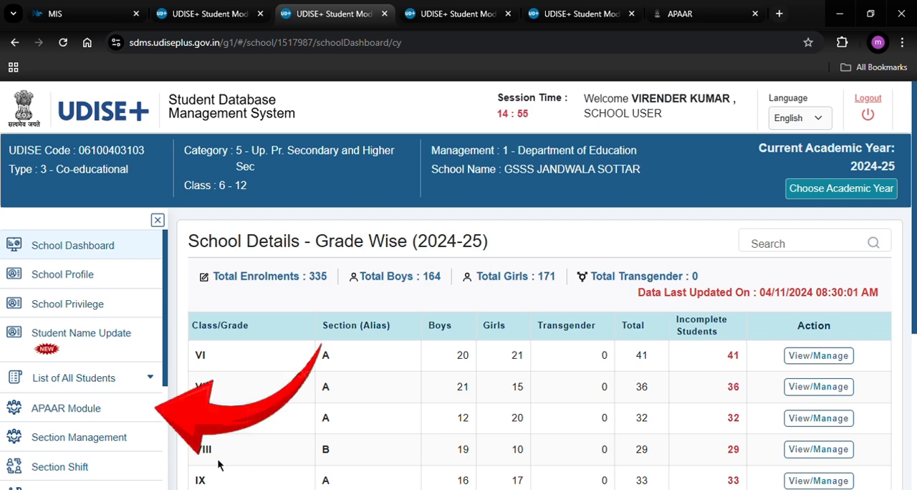
- List the class VI students of all sections in the APAAR Module
click(94, 418)
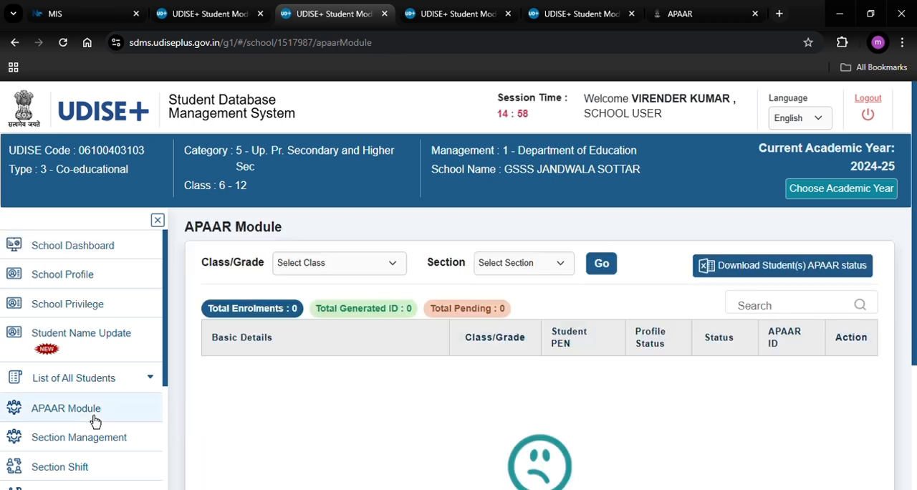
click(384, 266)
key(Down)
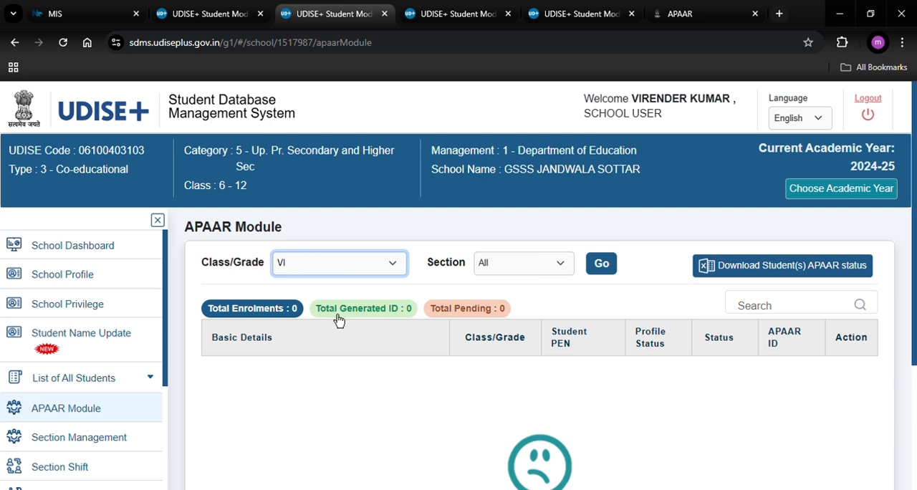
click(607, 264)
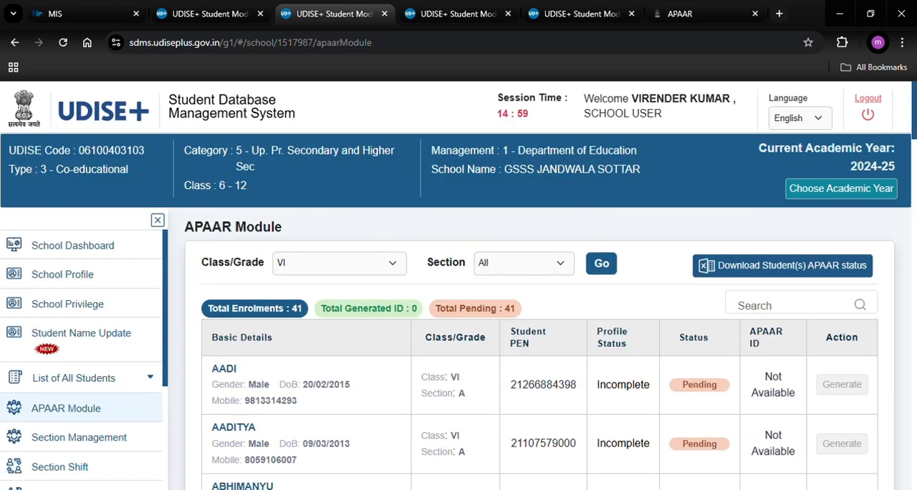
- Try to generate the APAAR ID for the first class VI student, and dismiss the list of conditions
drag(909, 110, 911, 142)
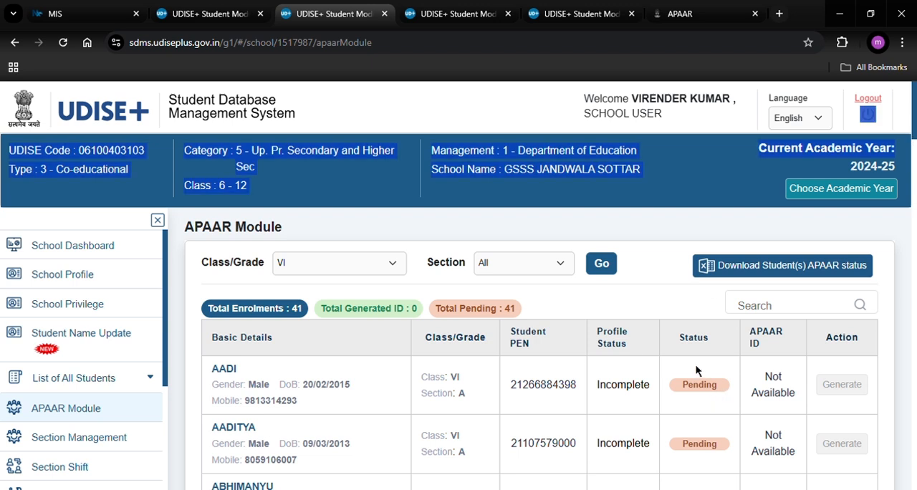
click(840, 398)
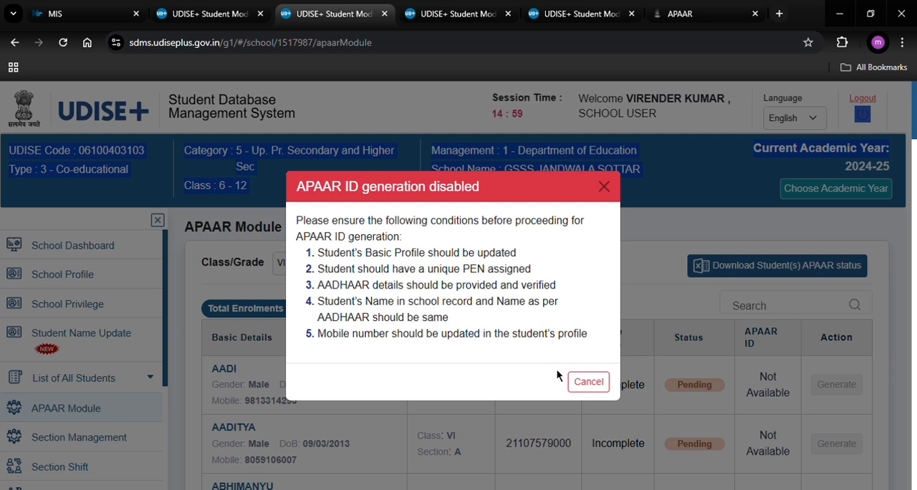
click(589, 394)
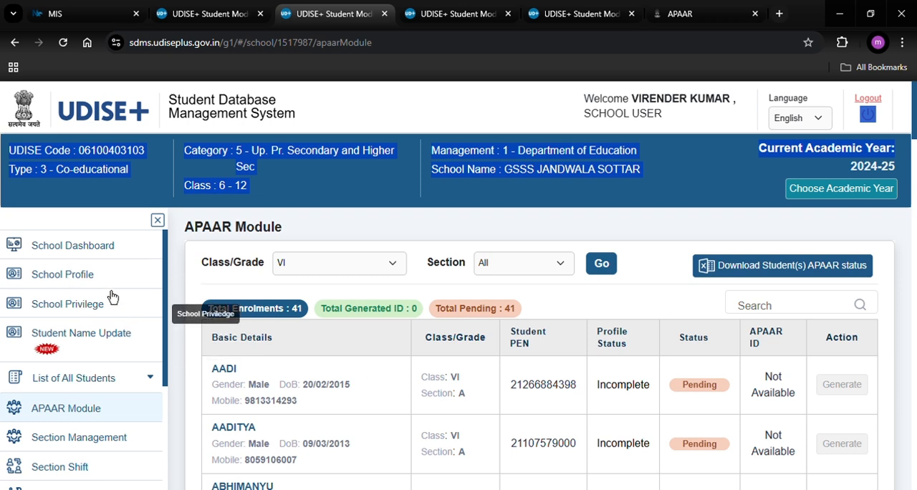
- From the School Dashboard, open the General Profile of the first student in class VI, section A
click(91, 255)
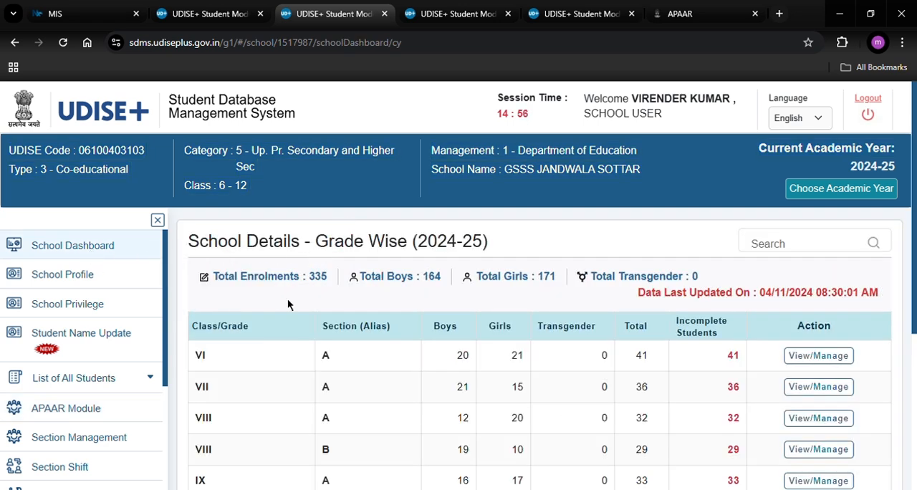
scroll(647, 310, down, 1)
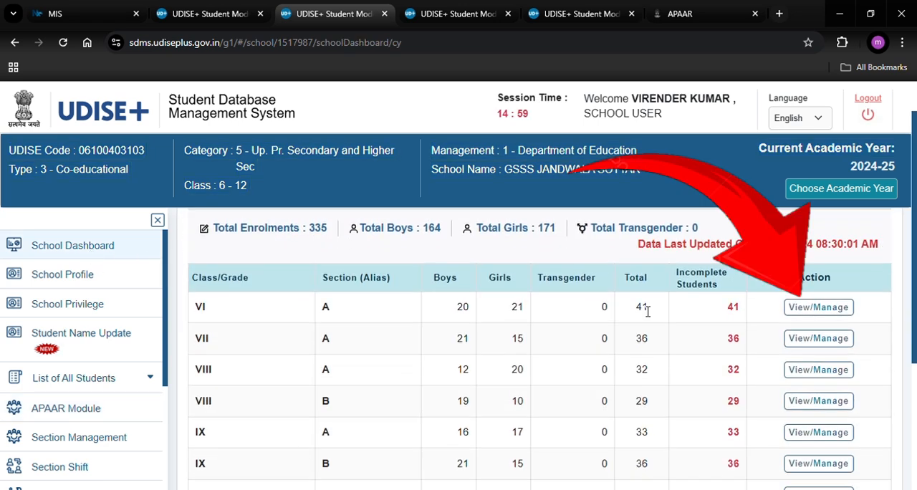
click(842, 315)
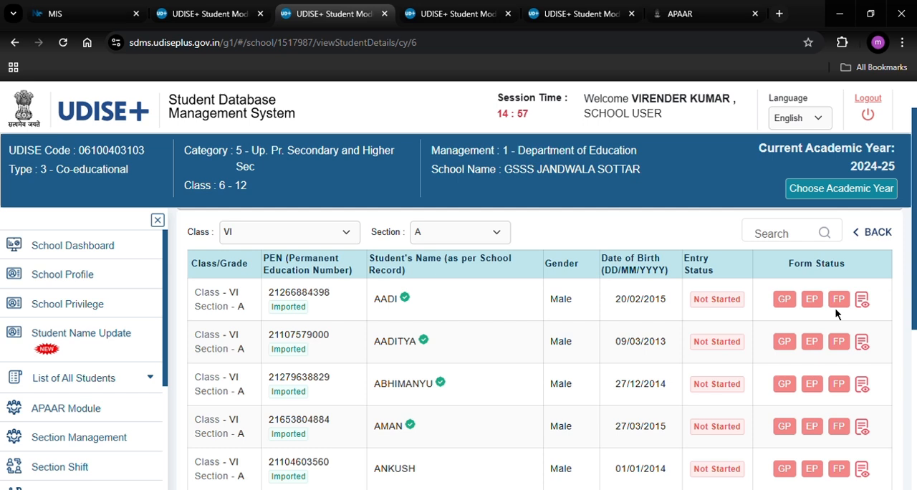
click(789, 312)
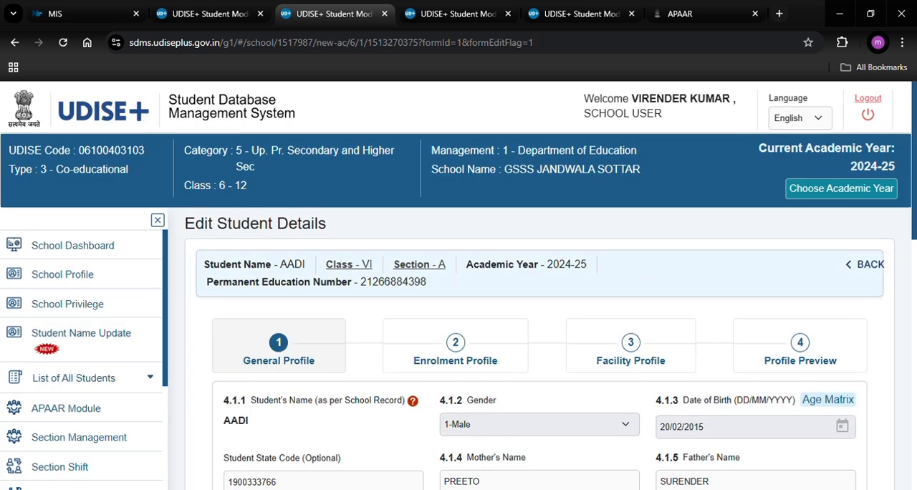
- Save the student's General Profile with its existing details and dismiss the confirmation
drag(914, 224, 913, 451)
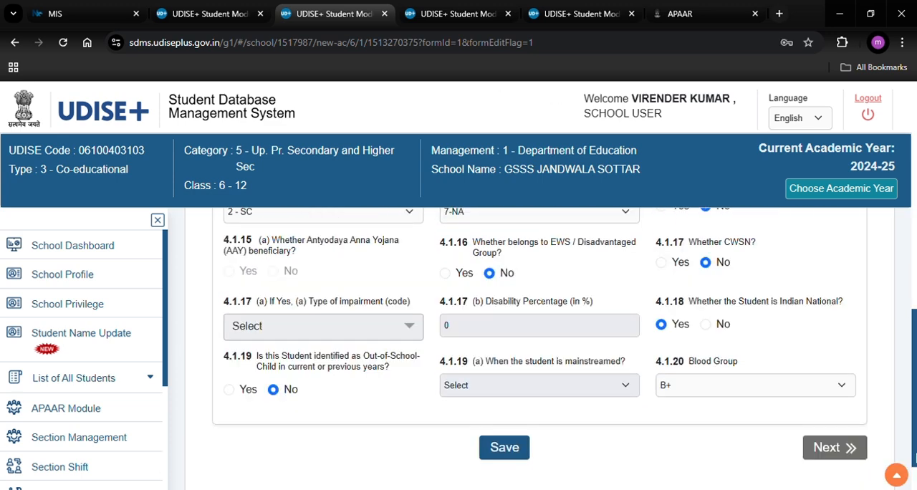
click(503, 450)
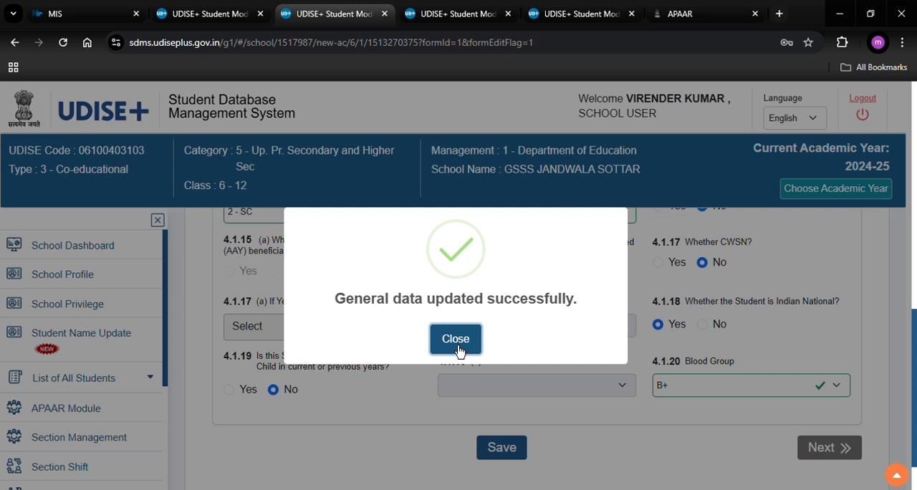
click(456, 344)
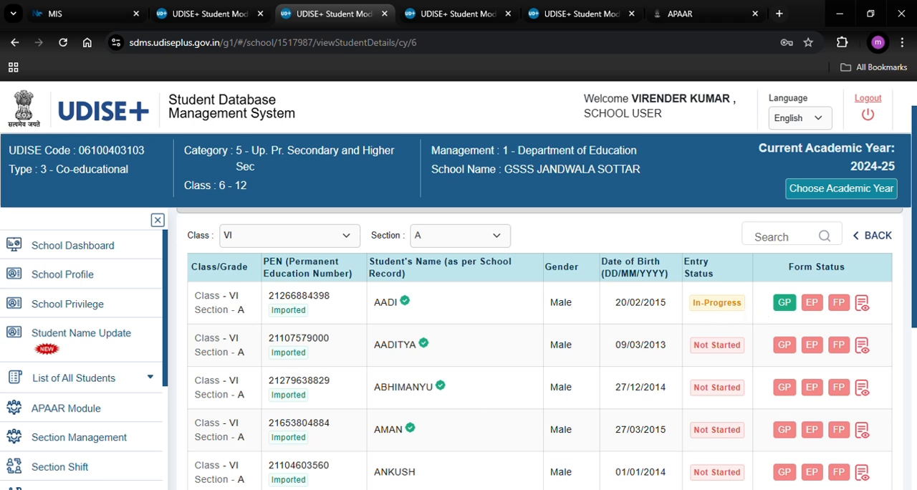
- Return to the APAAR Module, list class VI for all sections and start generating the first student's APAAR ID
click(94, 415)
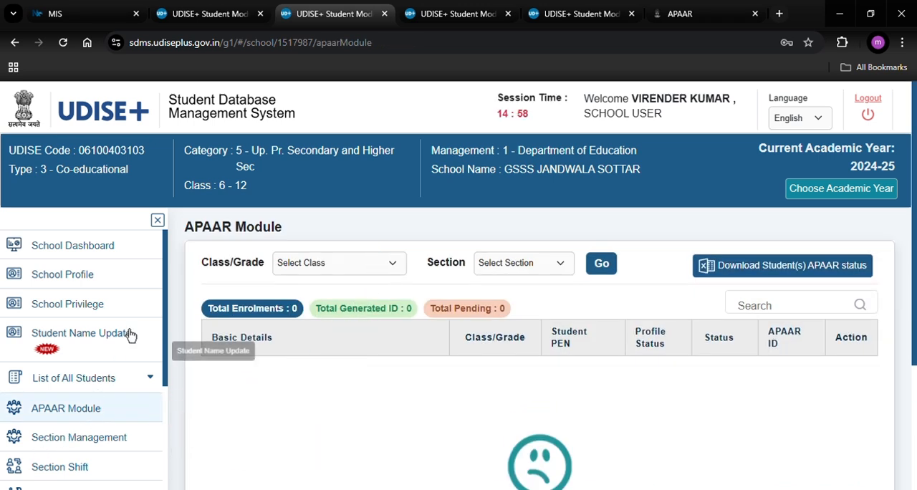
click(317, 267)
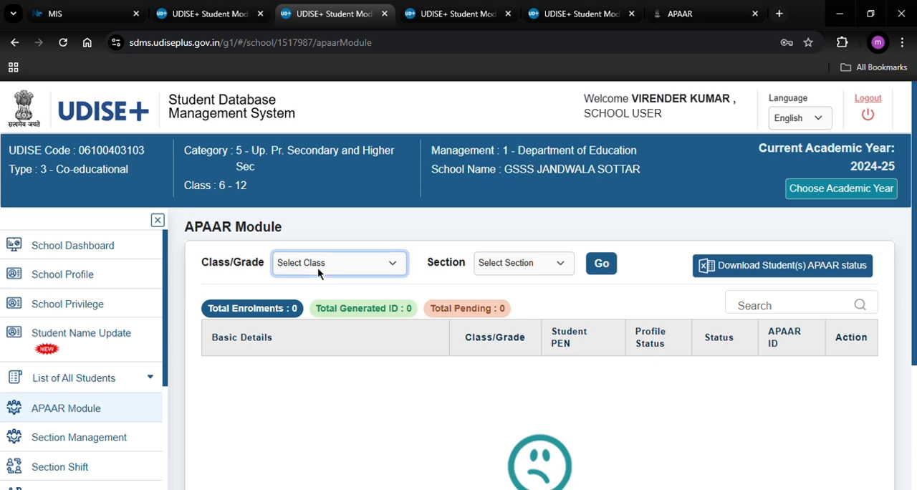
click(313, 295)
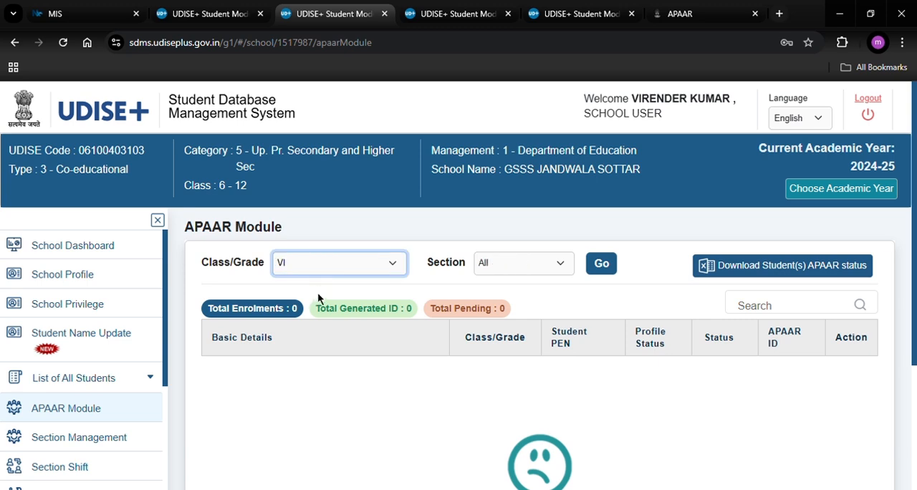
click(608, 279)
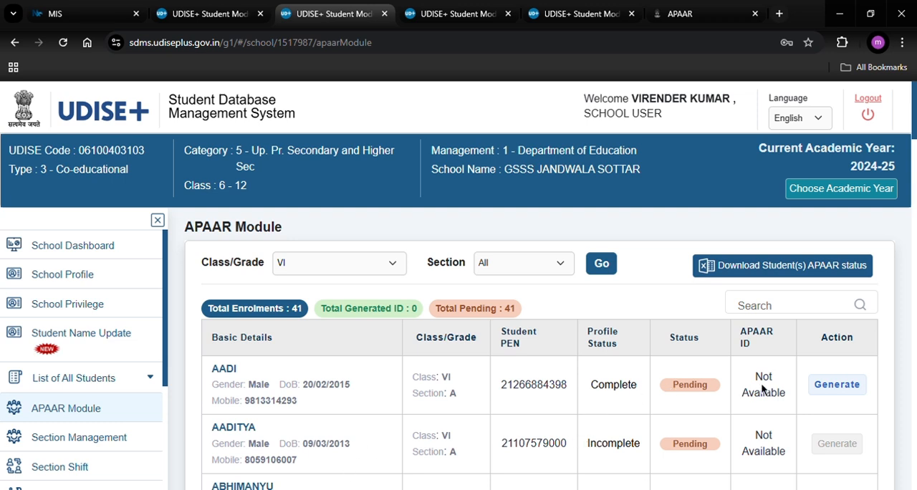
click(836, 391)
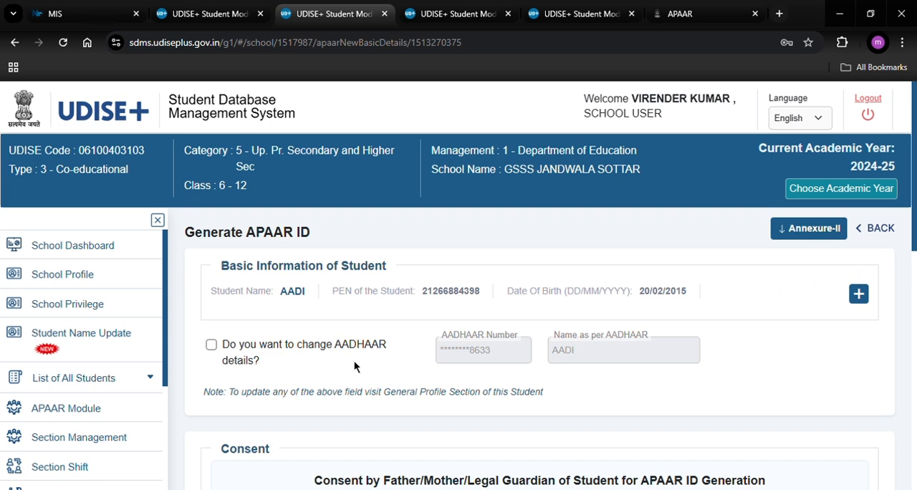
- Keep the AADHAAR details unchanged and fill the consent with the parent's name, relation FATHER and identity proof AADHAAR
click(211, 345)
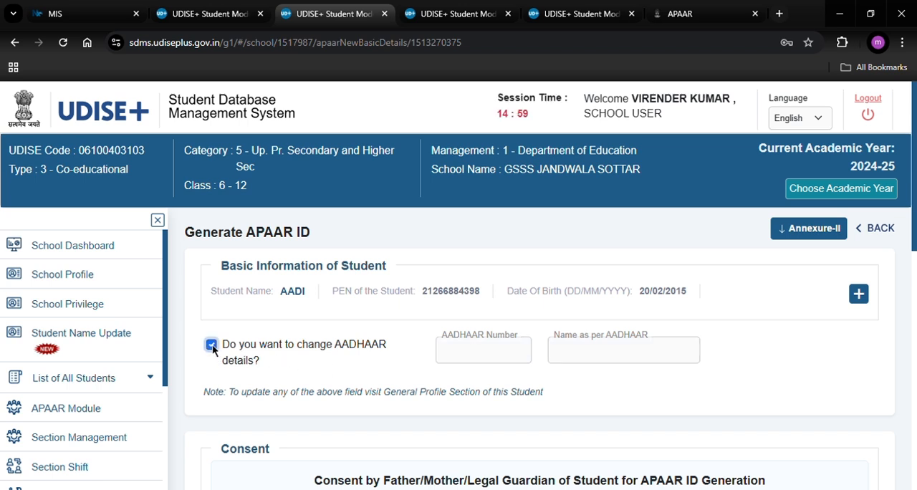
click(212, 344)
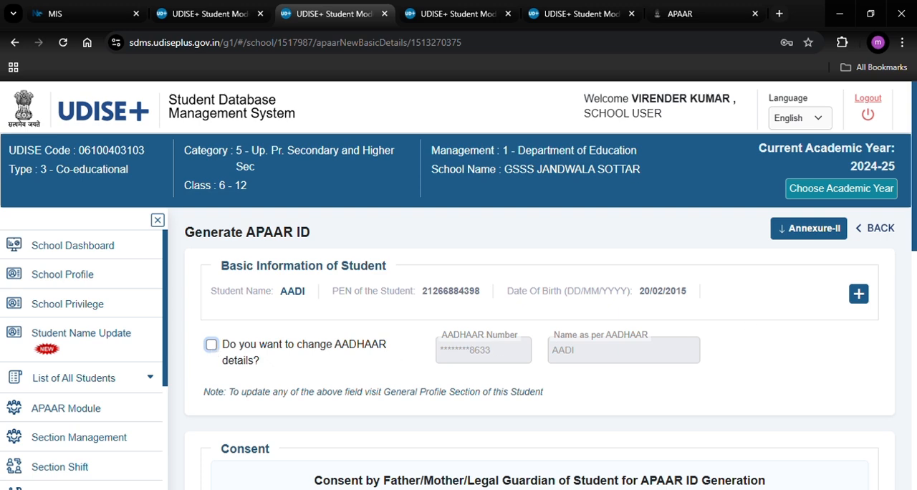
scroll(829, 297, down, 3)
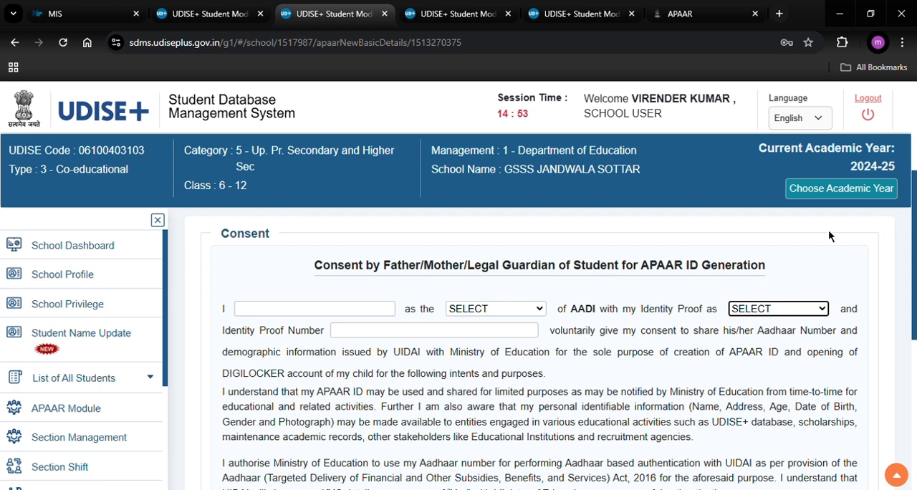
click(358, 316)
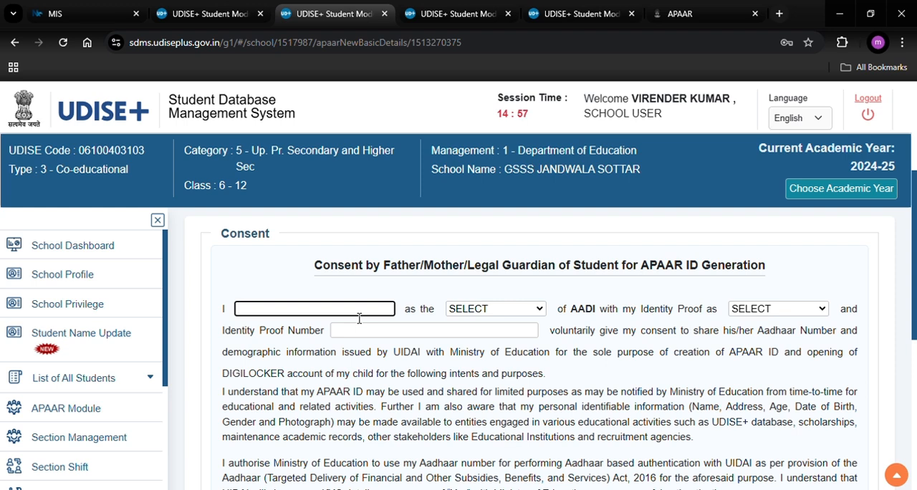
text(DILBAG)
click(511, 309)
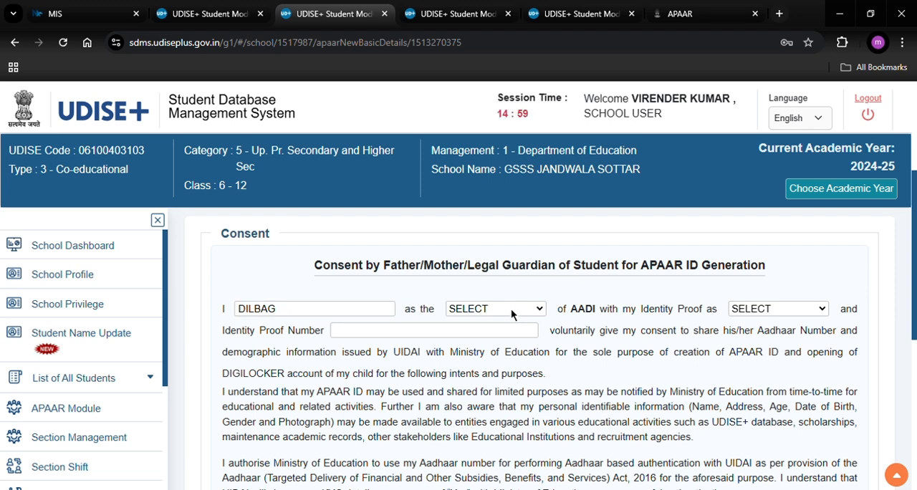
click(489, 345)
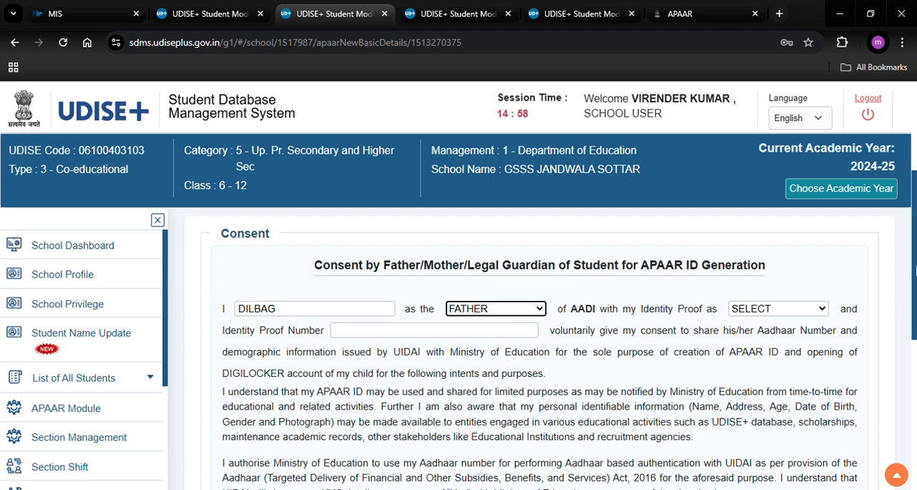
click(781, 306)
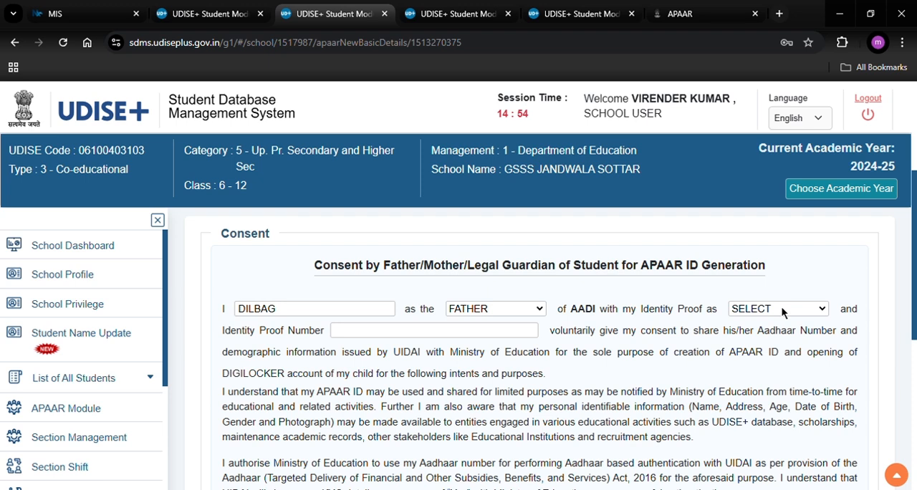
click(763, 334)
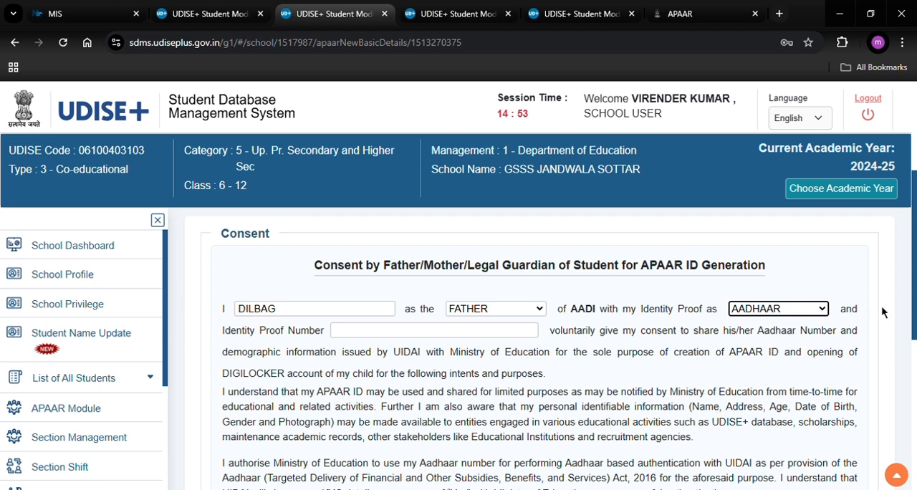
- Set the physical consent date to 04/11/2024, submit the form, confirm APAAR ID generation and go back to the module
scroll(884, 311, down, 1)
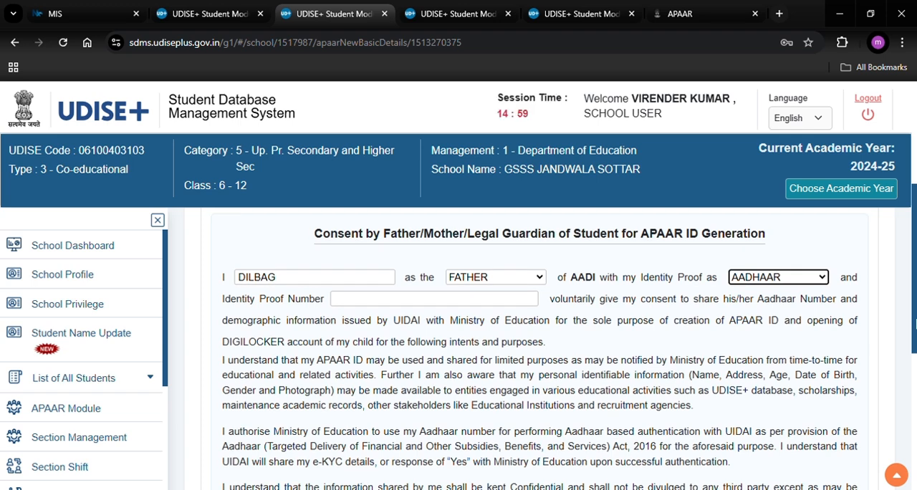
scroll(539, 343, down, 2)
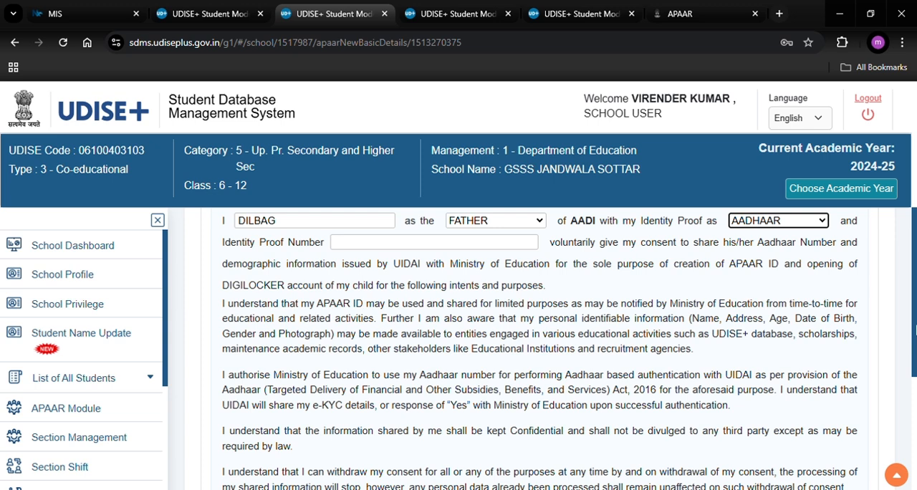
scroll(538, 343, down, 2)
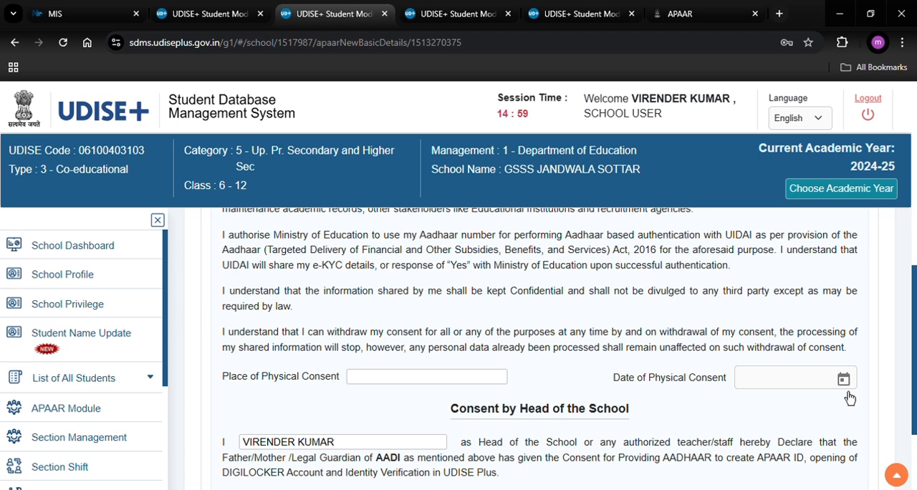
scroll(895, 379, down, 3)
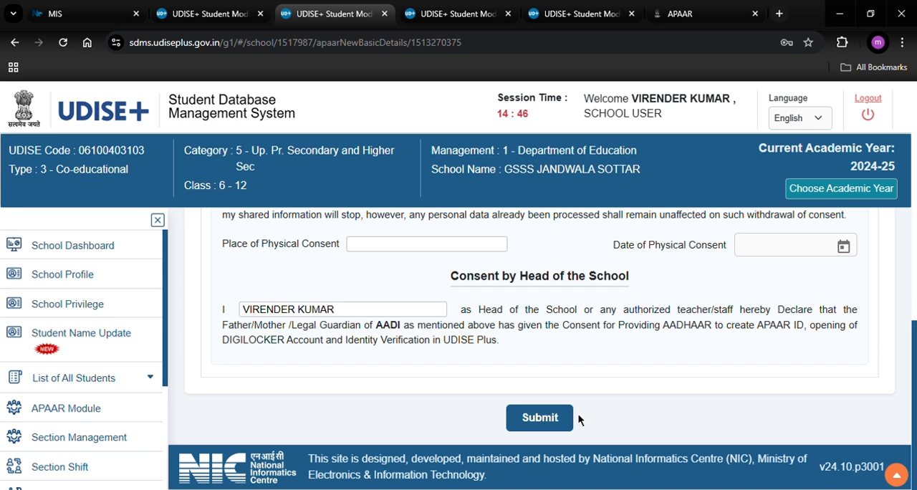
click(551, 453)
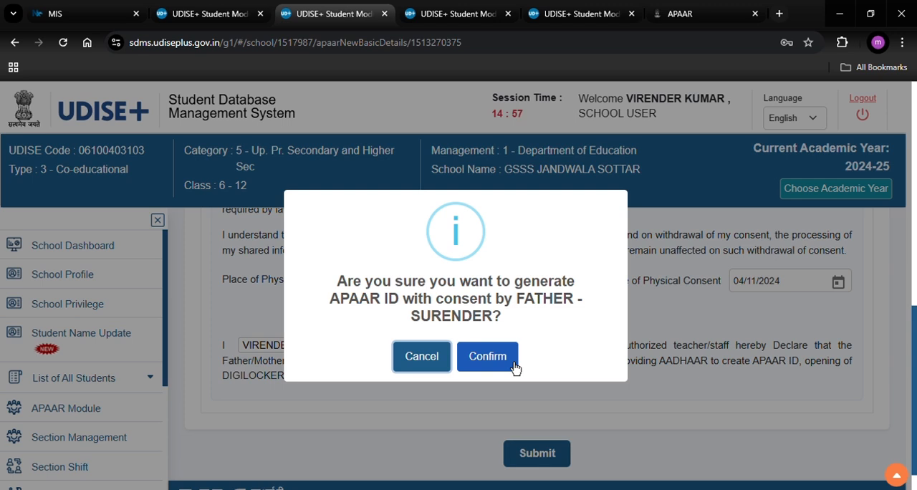
click(487, 356)
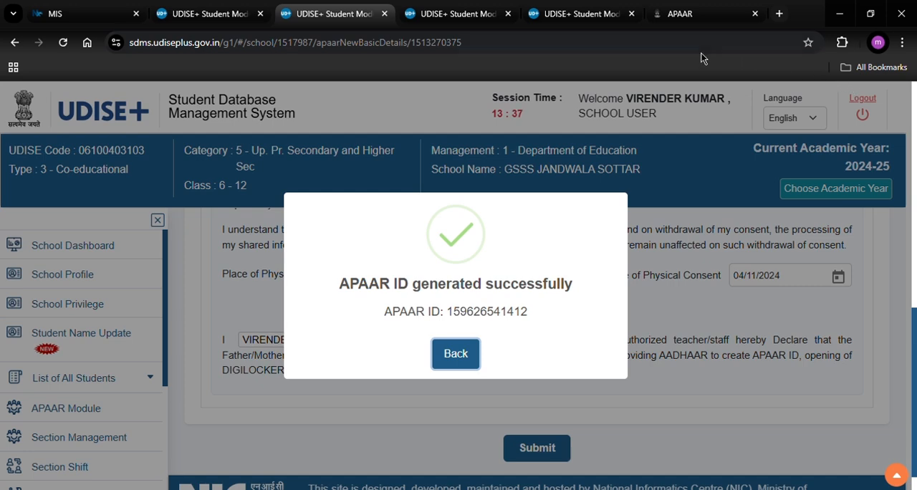
click(477, 355)
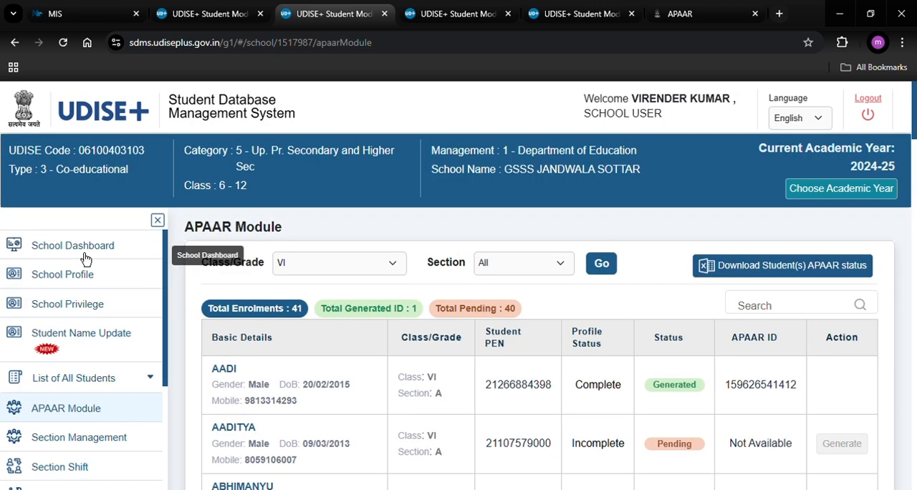
- Reload the class VI list for all sections in the APAAR Module to check the first student's APAAR status
click(86, 260)
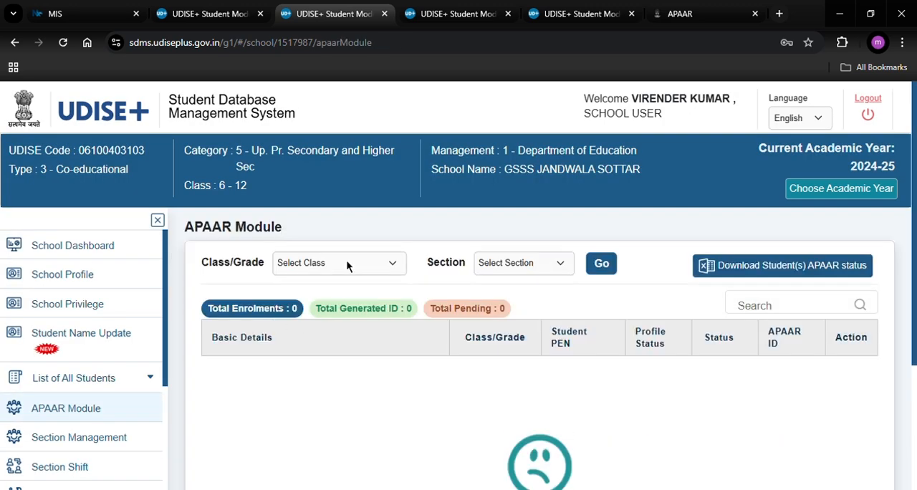
click(346, 260)
click(302, 308)
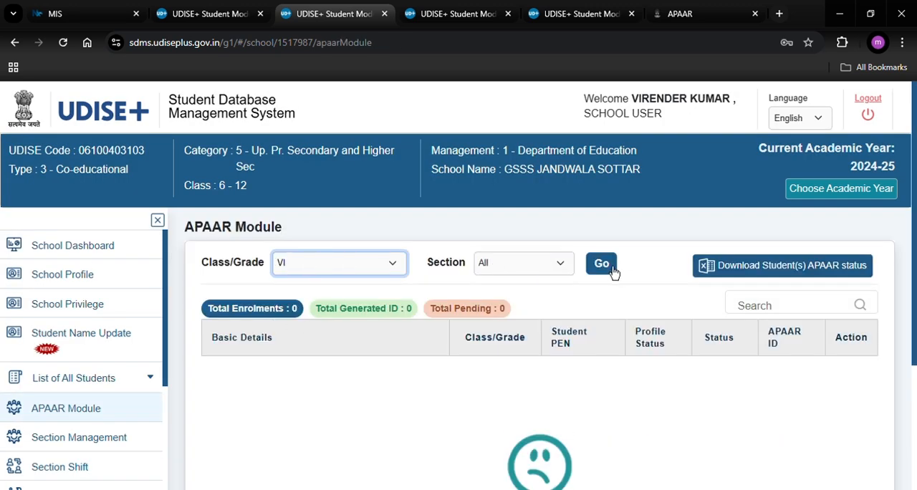
click(608, 265)
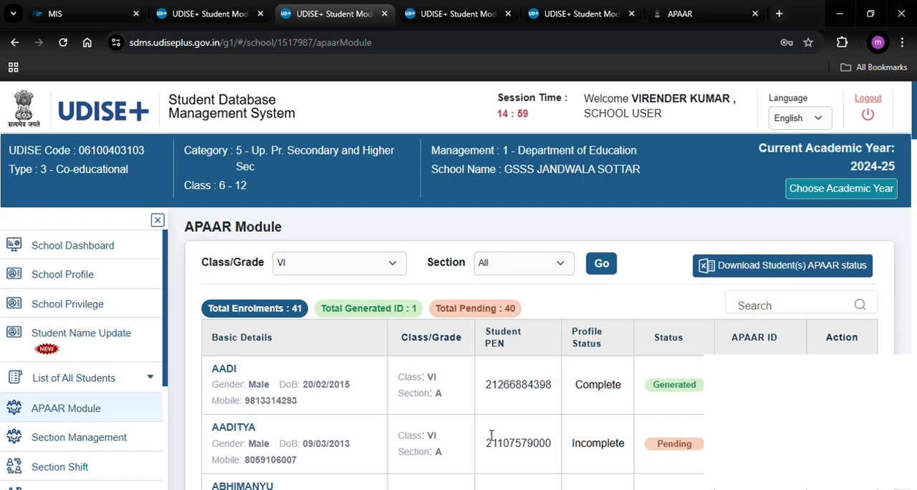